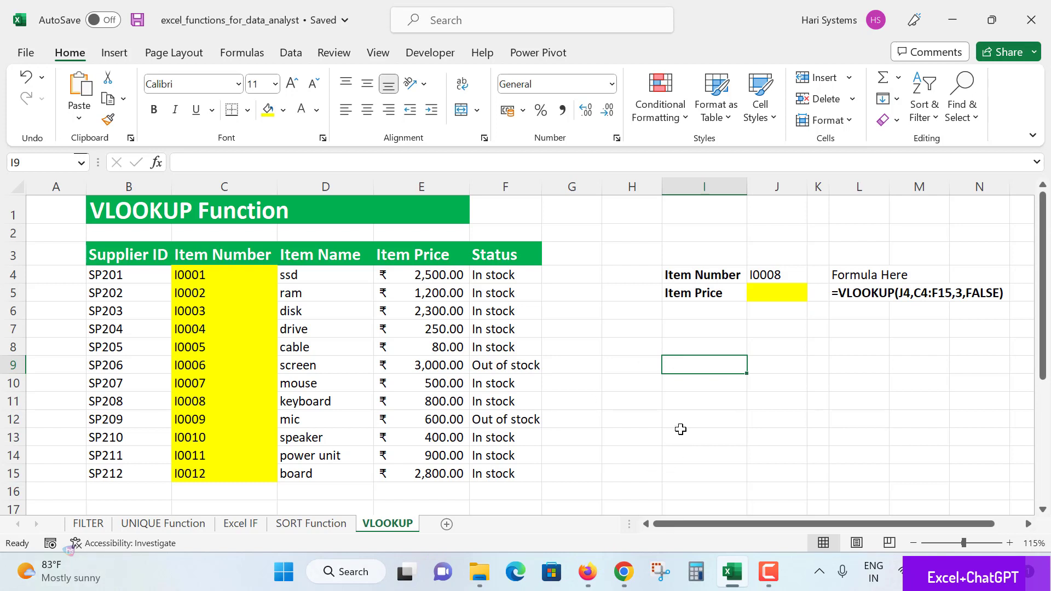
- Examine the supplier table, item I0008 in the Item Number column, and the Item Number and Item Price lookup block
{"action": "left_click", "coordinate": [681, 432]}
{"action": "left_click", "coordinate": [696, 383]}
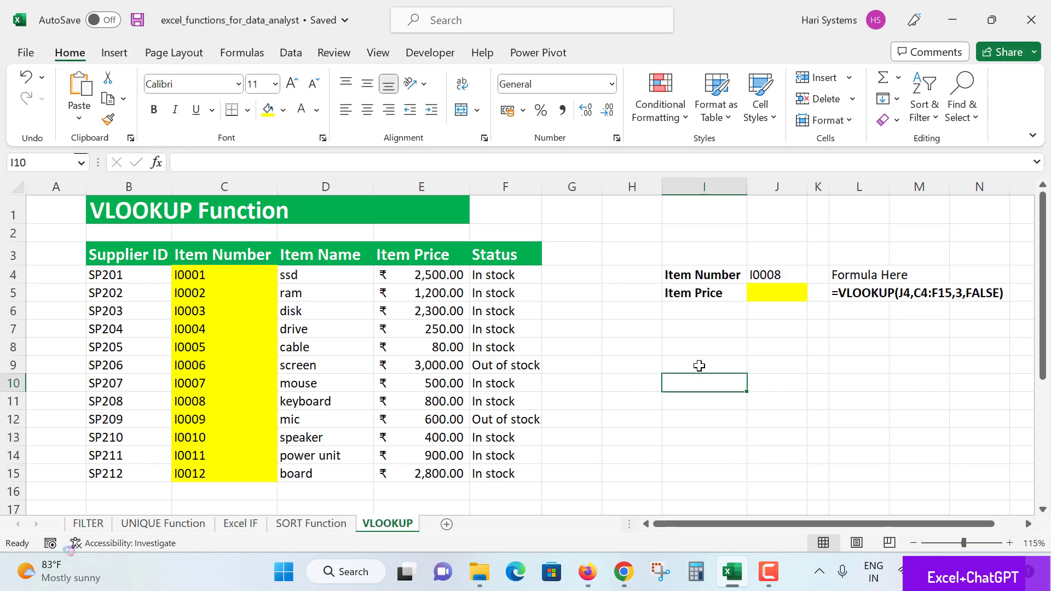
{"action": "left_click", "coordinate": [704, 275]}
{"action": "left_click_drag", "start_coordinate": [129, 293], "coordinate": [520, 437]}
{"action": "left_click", "coordinate": [632, 365]}
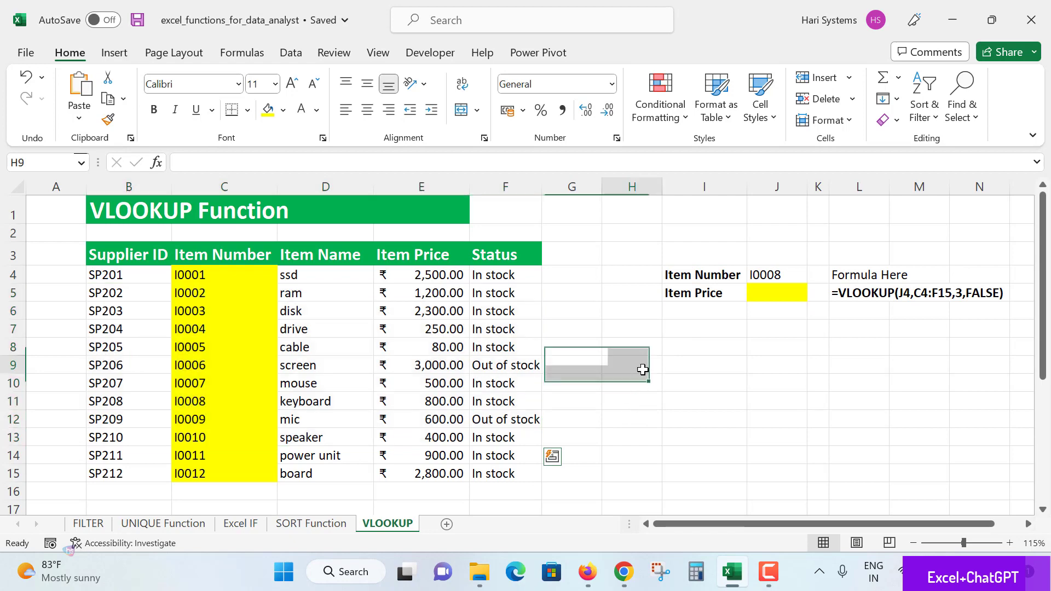
{"action": "left_click", "coordinate": [225, 293]}
{"action": "left_click", "coordinate": [232, 346]}
{"action": "left_click", "coordinate": [257, 401]}
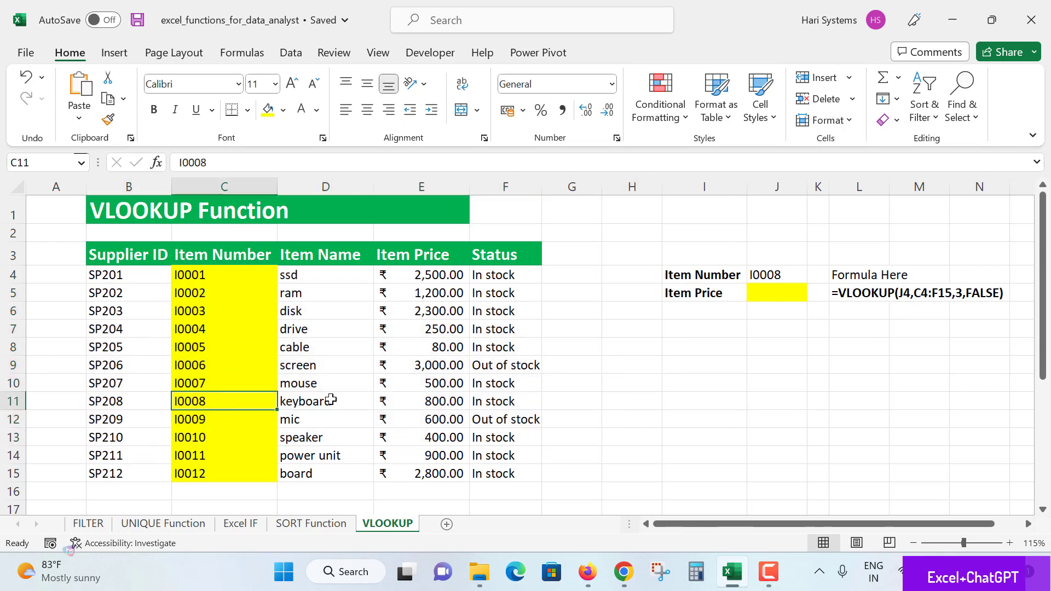
{"action": "left_click", "coordinate": [778, 274]}
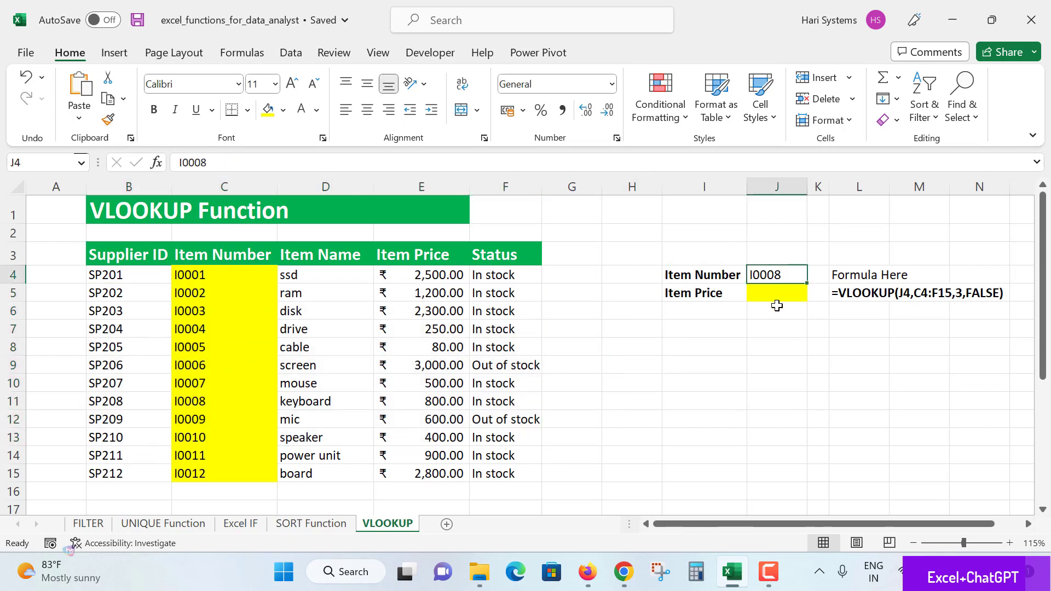
{"action": "left_click", "coordinate": [712, 296]}
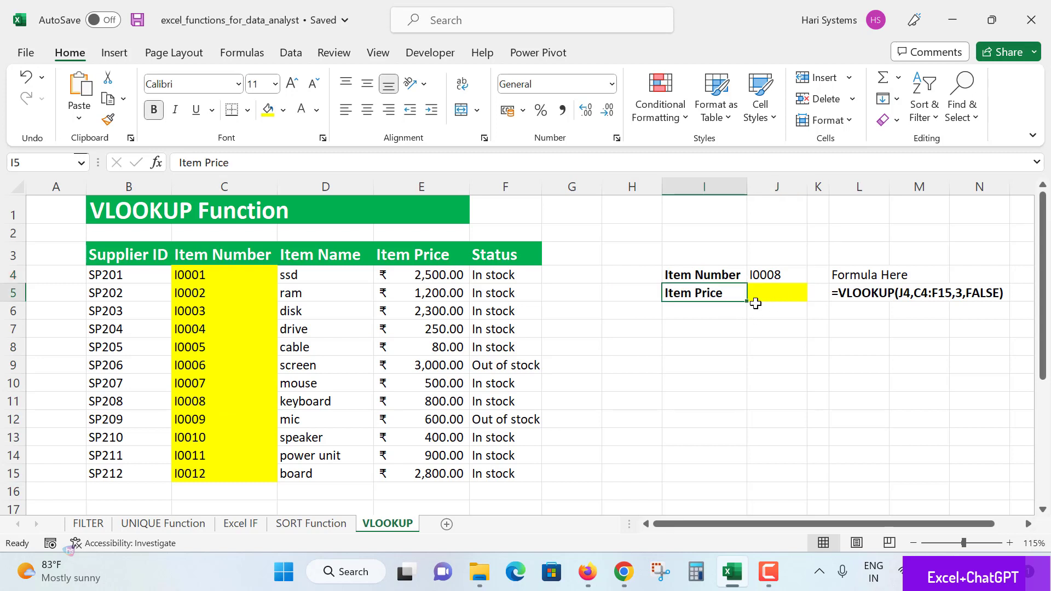
- Examine the lookup input in J4 and the empty Item Price result cell J5
{"action": "left_click", "coordinate": [756, 305]}
{"action": "left_click", "coordinate": [775, 278]}
{"action": "left_click", "coordinate": [772, 294]}
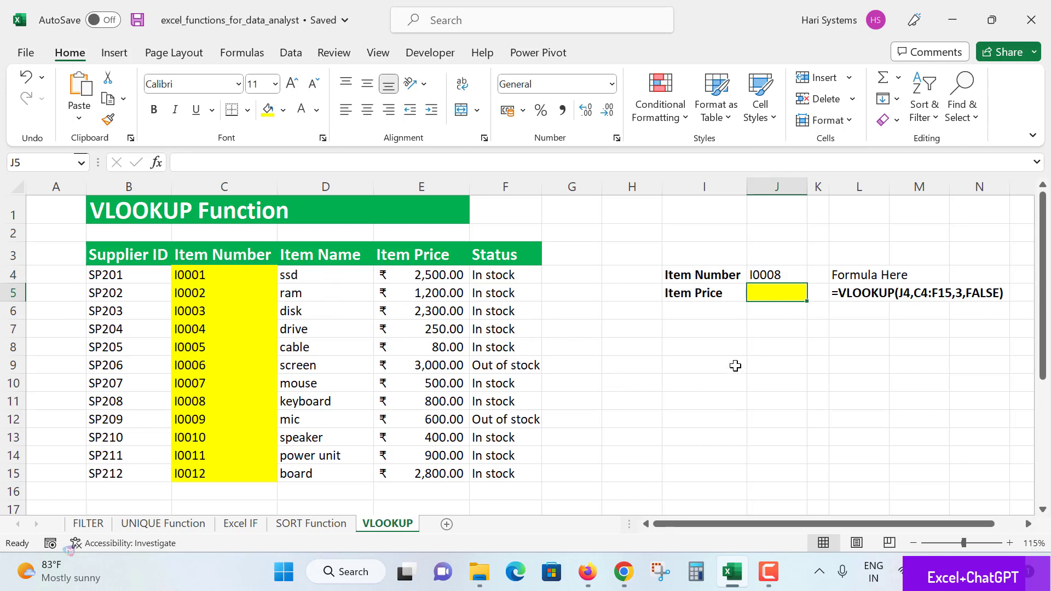
{"action": "left_click", "coordinate": [760, 324]}
{"action": "left_click", "coordinate": [769, 304]}
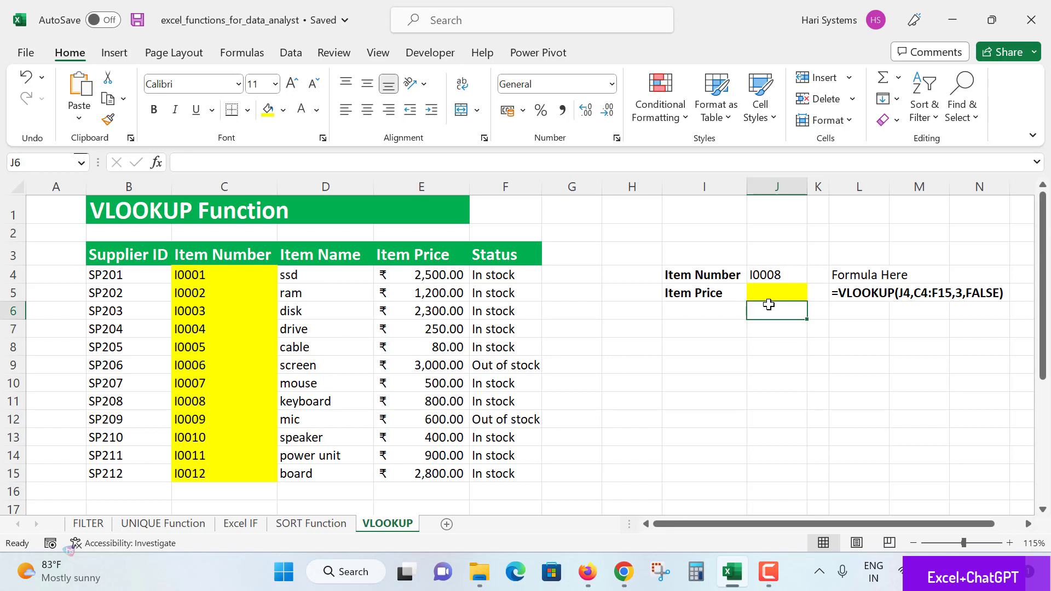
{"action": "left_click", "coordinate": [768, 291]}
{"action": "left_click", "coordinate": [746, 353]}
{"action": "left_click", "coordinate": [777, 292]}
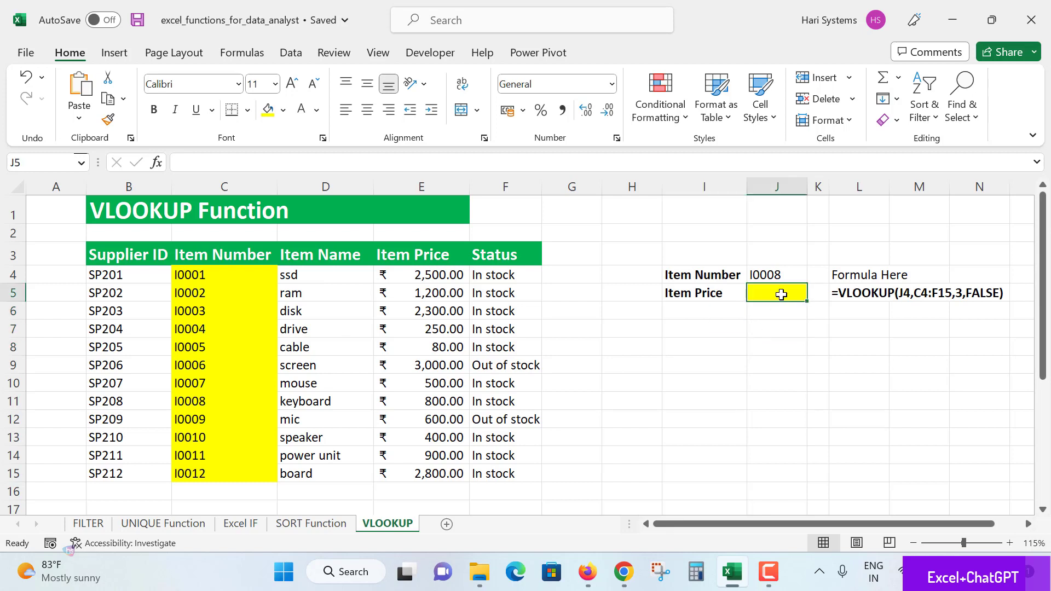
{"action": "left_click", "coordinate": [761, 257]}
{"action": "left_click", "coordinate": [766, 275]}
{"action": "left_click", "coordinate": [769, 292]}
- Review the table's Item Number, Item Price, Item Name and Status columns in relation to the lookup cells J4 and J5
{"action": "left_click", "coordinate": [218, 304]}
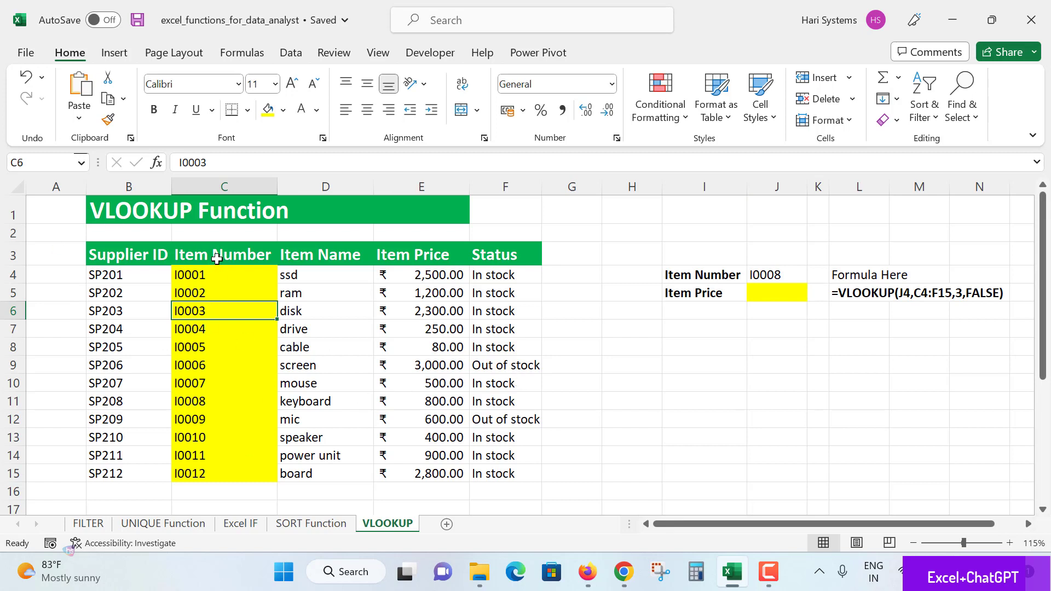
{"action": "left_click", "coordinate": [210, 349]}
{"action": "left_click", "coordinate": [764, 267]}
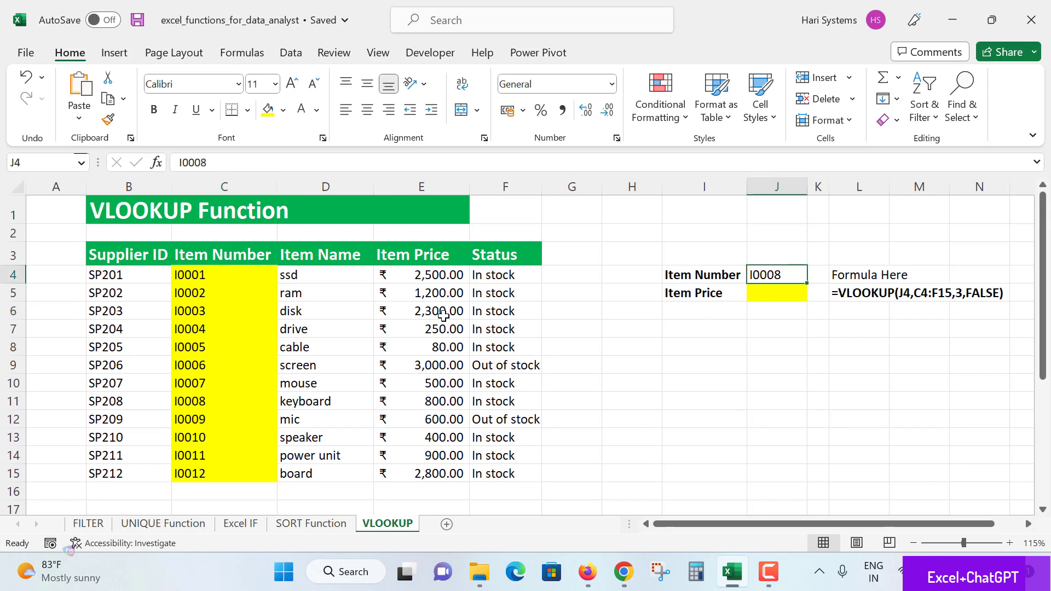
{"action": "left_click_drag", "start_coordinate": [424, 296], "coordinate": [424, 438]}
{"action": "left_click", "coordinate": [777, 300]}
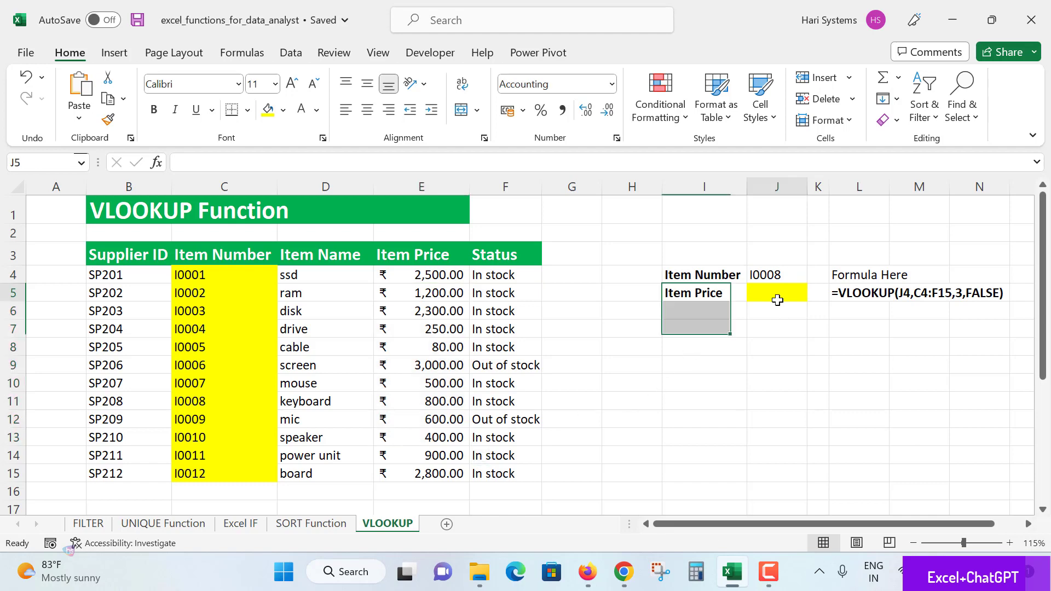
{"action": "left_click_drag", "start_coordinate": [329, 294], "coordinate": [321, 391]}
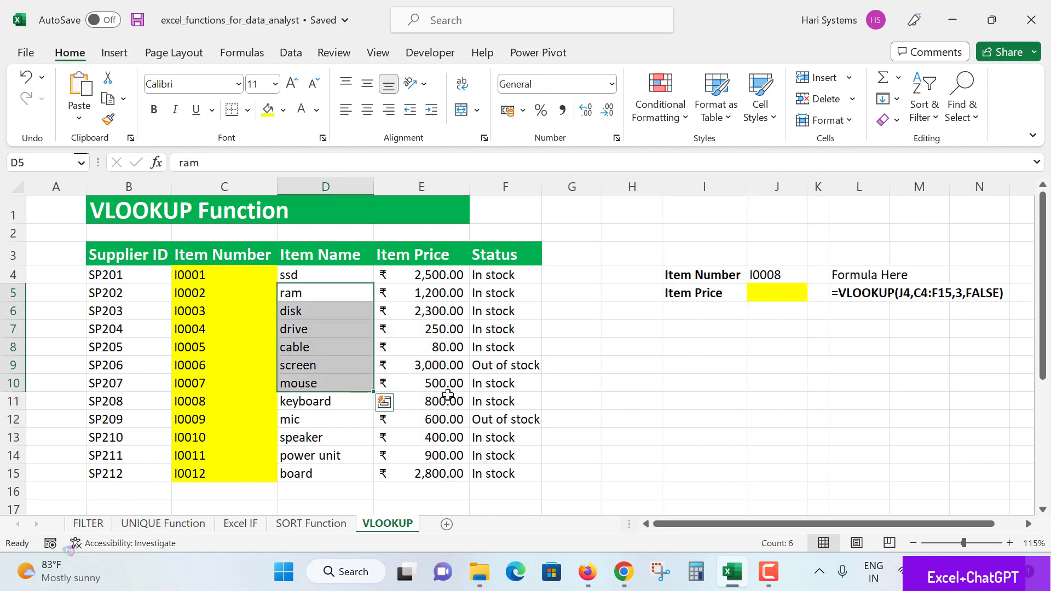
{"action": "left_click_drag", "start_coordinate": [490, 294], "coordinate": [495, 418]}
{"action": "left_click", "coordinate": [688, 389]}
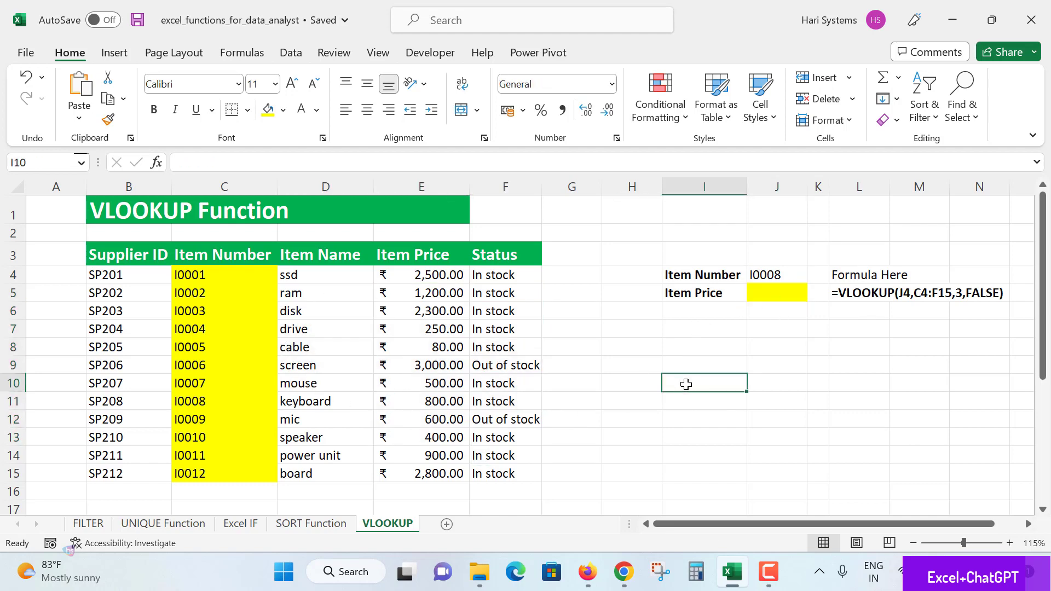
- Start a VLOOKUP formula in J5 with J4 as the lookup value and C4:F15 as the table array
{"action": "left_click", "coordinate": [783, 296]}
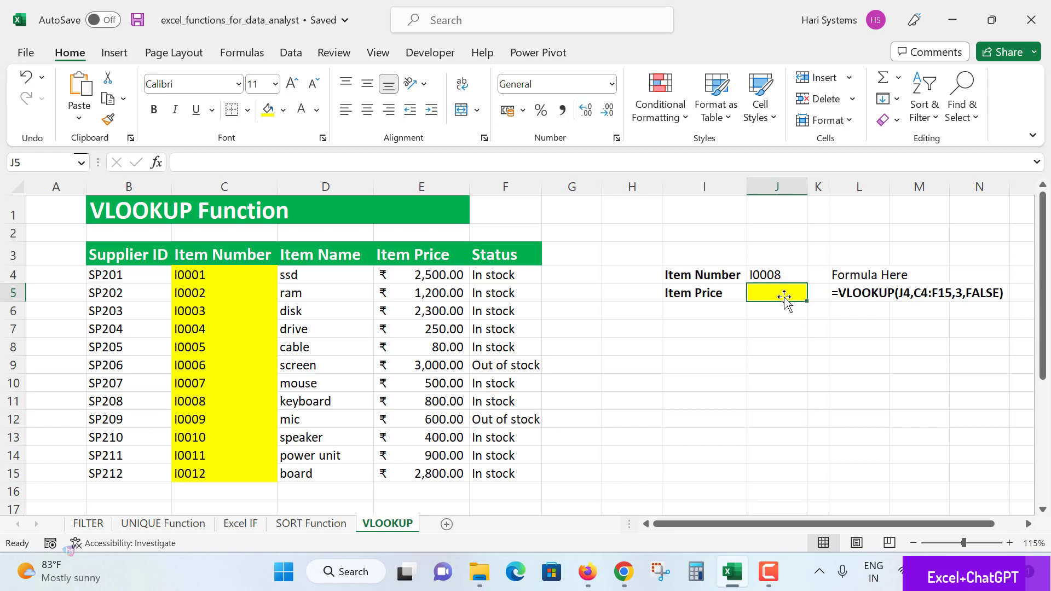
{"action": "type", "text": "="}
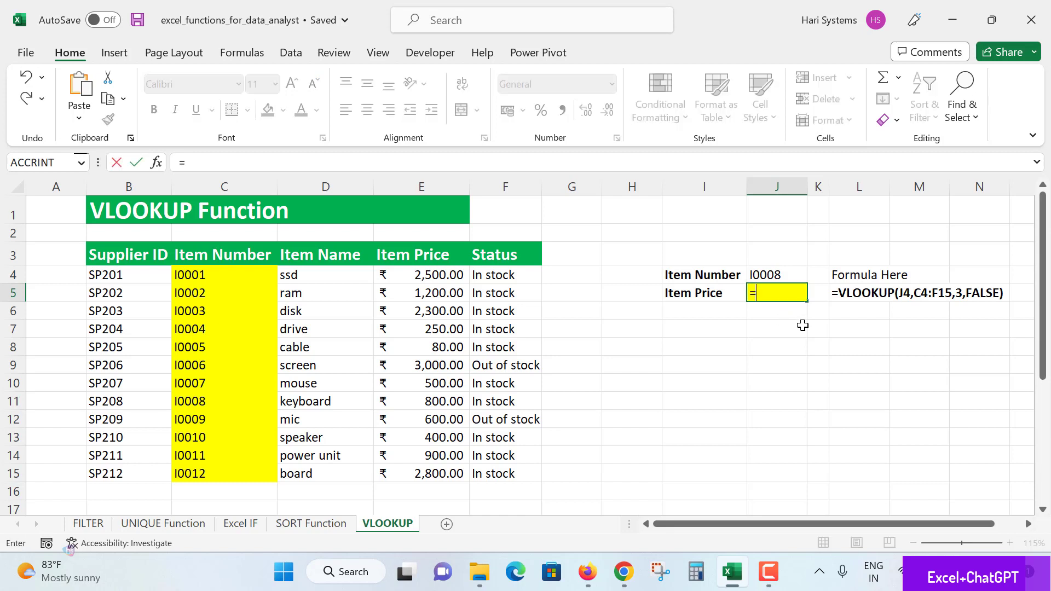
{"action": "type", "text": "VLO"}
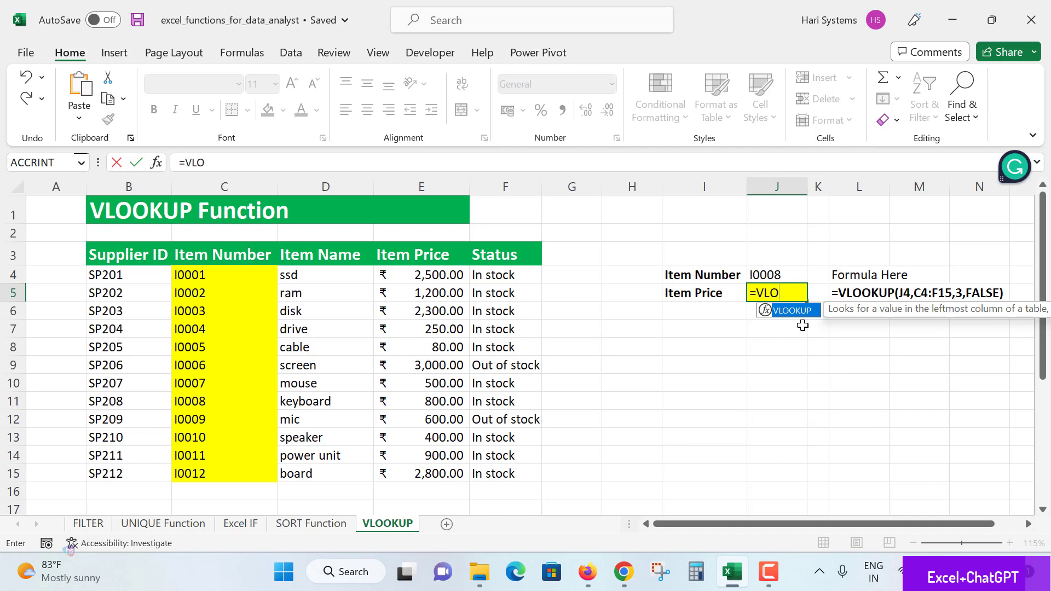
{"action": "key", "text": "Tab"}
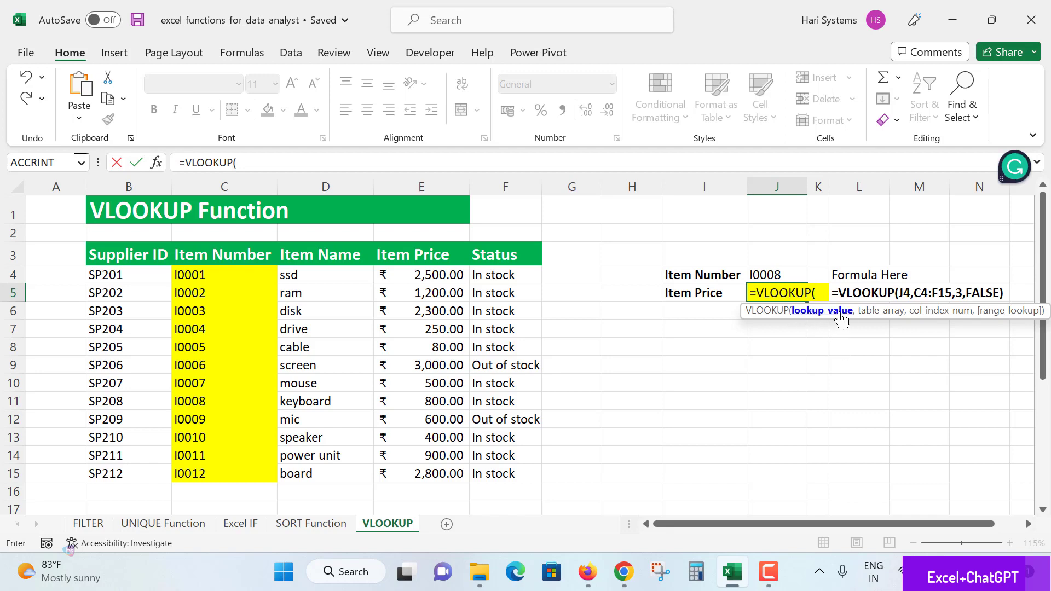
{"action": "left_click", "coordinate": [773, 275]}
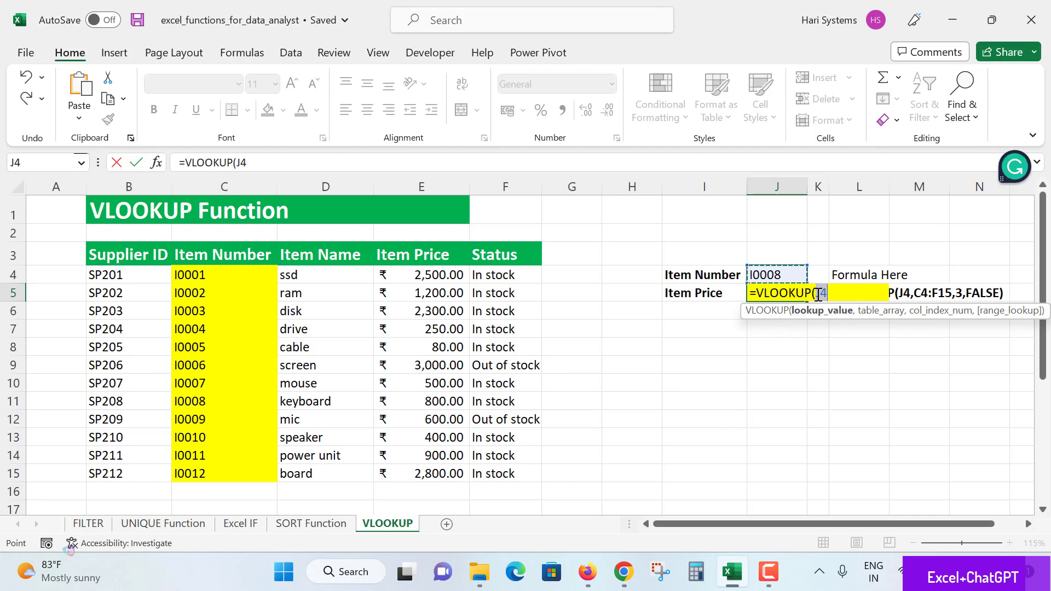
{"action": "type", "text": ","}
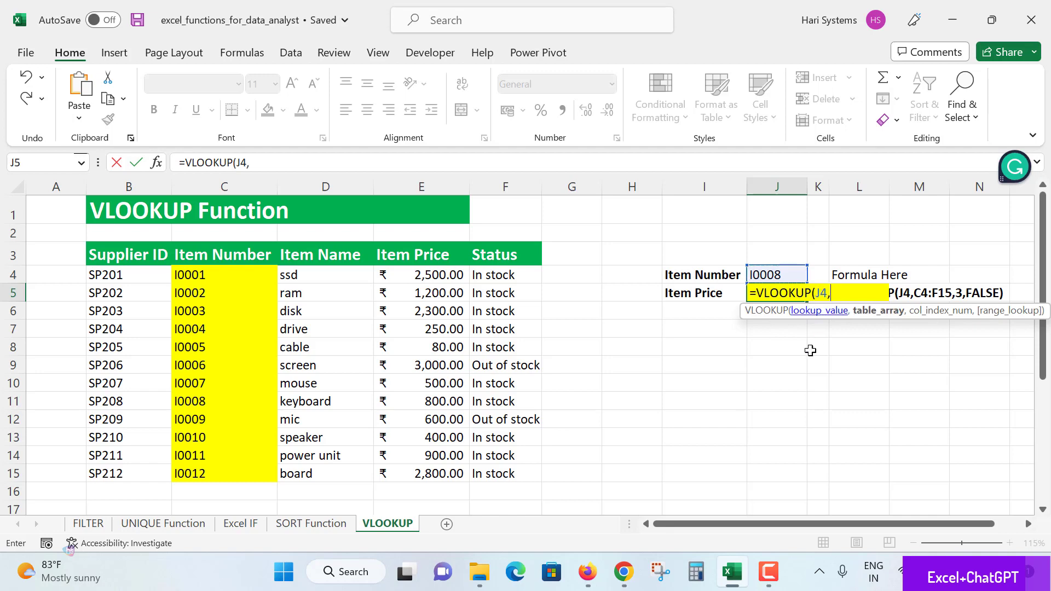
{"action": "left_click", "coordinate": [219, 276]}
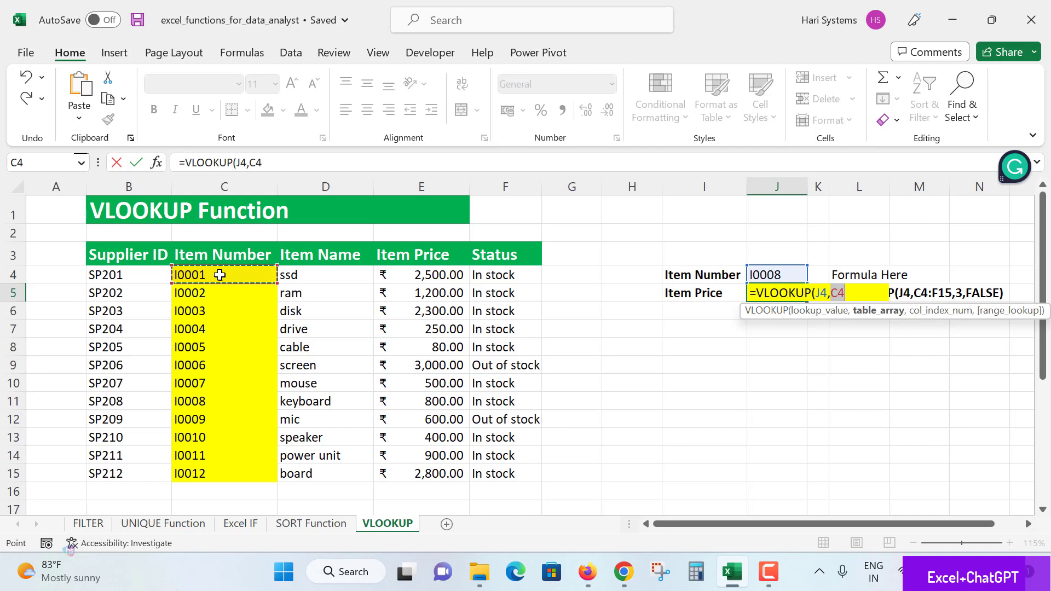
{"action": "left_click_drag", "start_coordinate": [219, 275], "coordinate": [488, 468]}
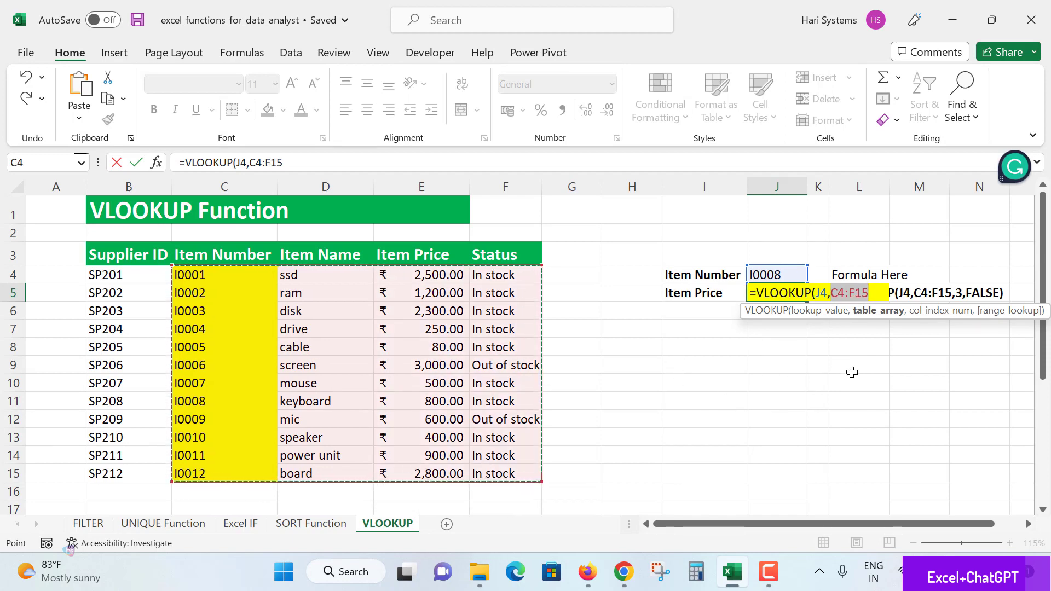
- Complete the J5 VLOOKUP formula with column index 3 and FALSE for an exact match
{"action": "type", "text": ",3"}
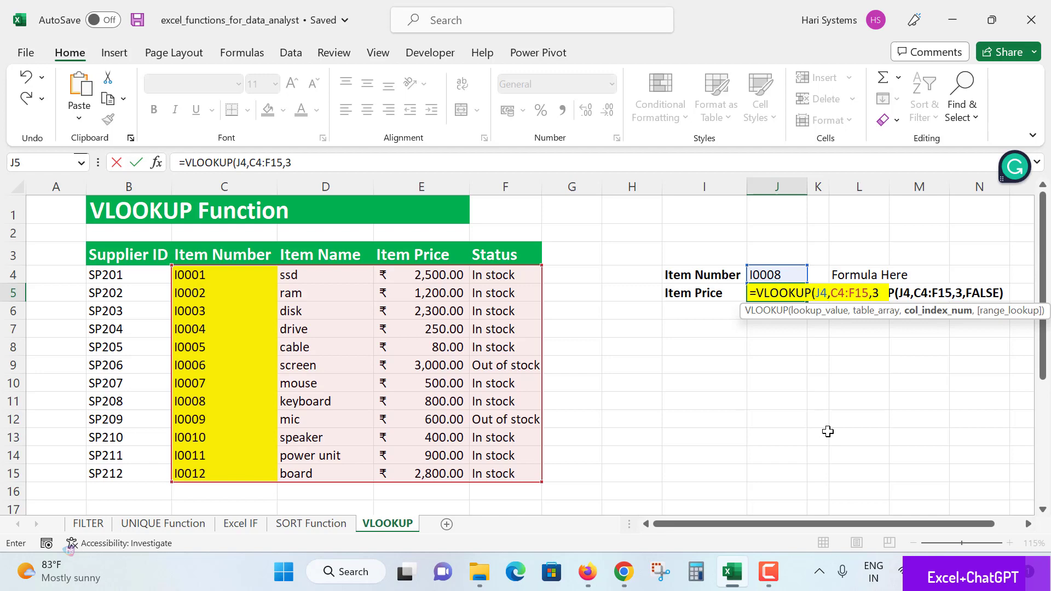
{"action": "type", "text": ","}
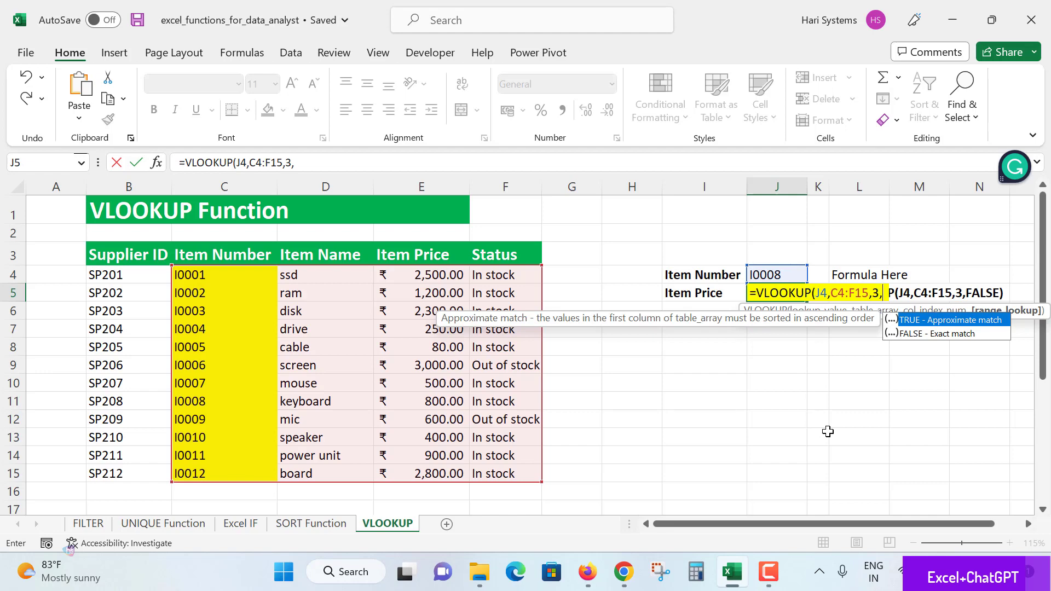
{"action": "type", "text": "FALSE"}
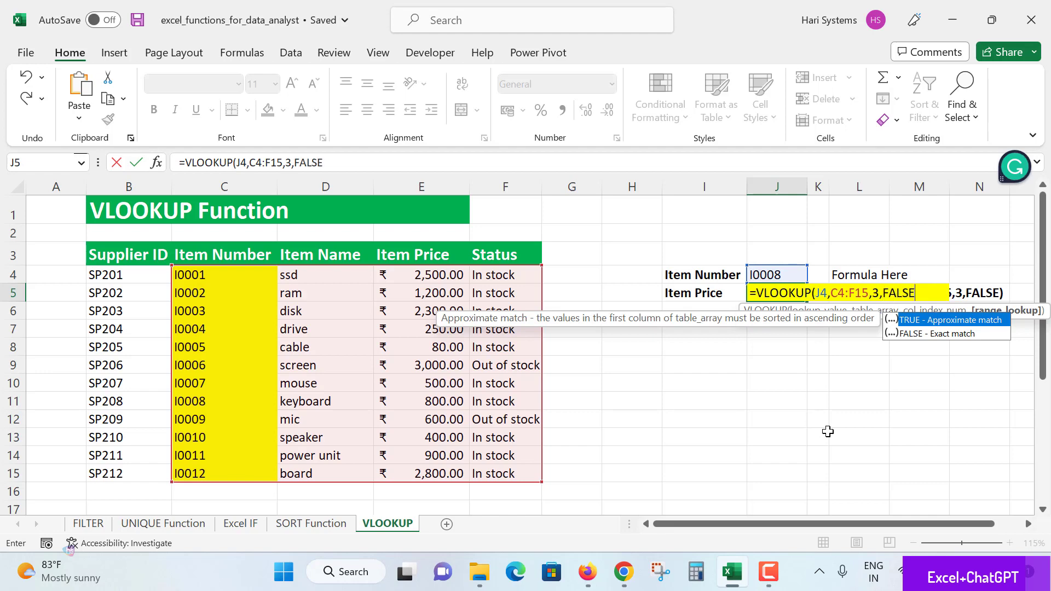
{"action": "type", "text": ")"}
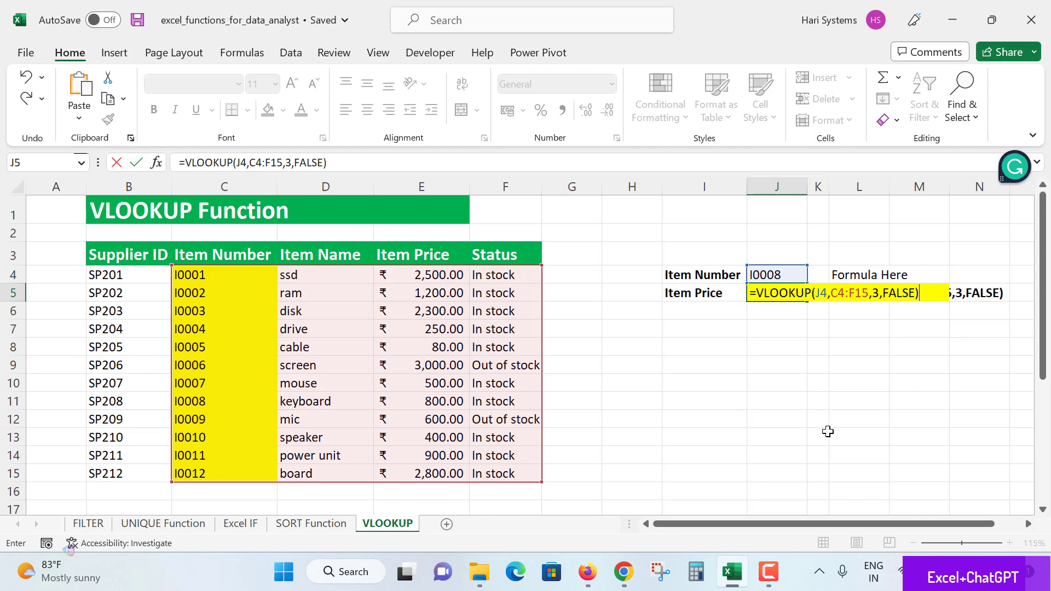
{"action": "key", "text": "Return"}
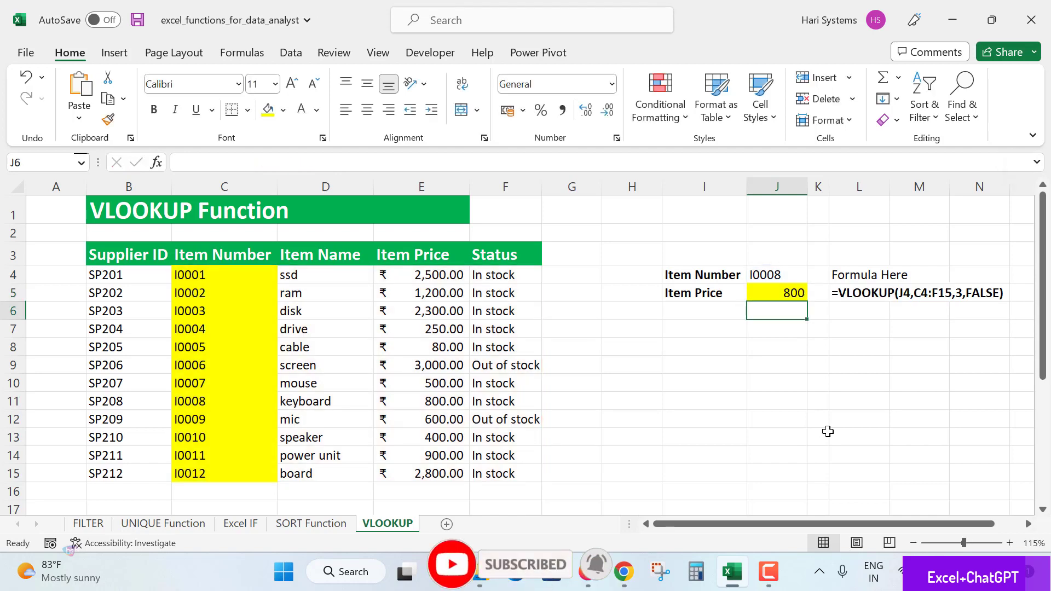
- Compare the Item Price result in J5 with the price in the I0008 row of the table
{"action": "key", "text": "Up"}
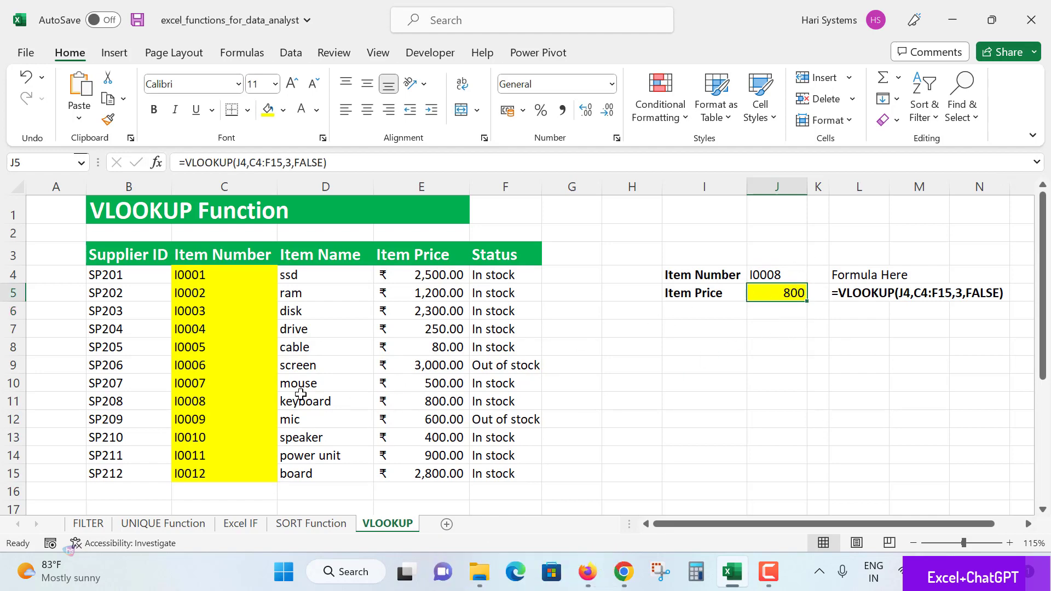
{"action": "left_click", "coordinate": [222, 412]}
{"action": "left_click", "coordinate": [219, 402]}
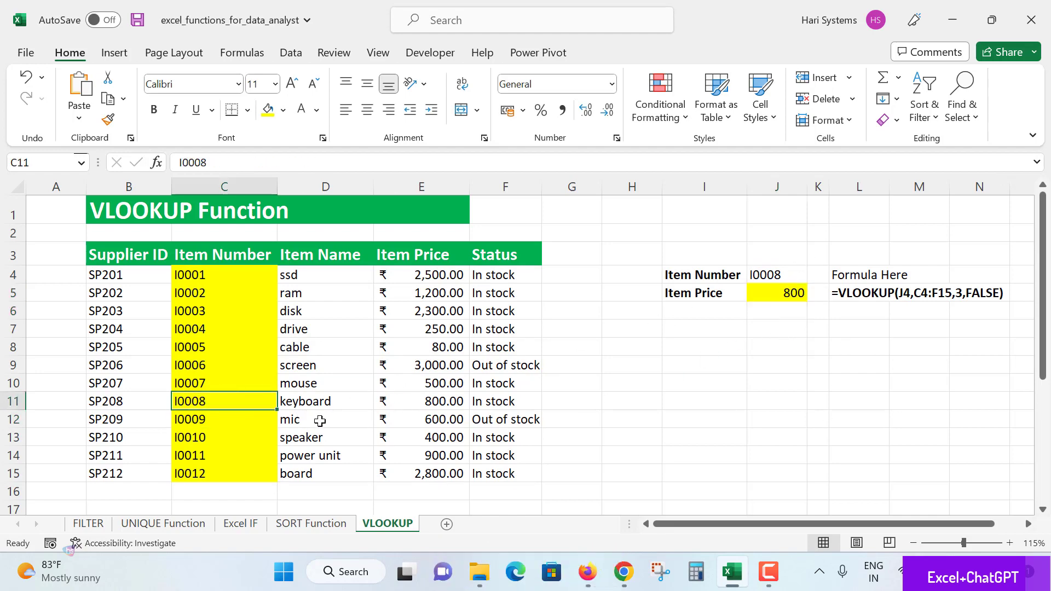
{"action": "left_click", "coordinate": [450, 410]}
{"action": "left_click", "coordinate": [772, 292]}
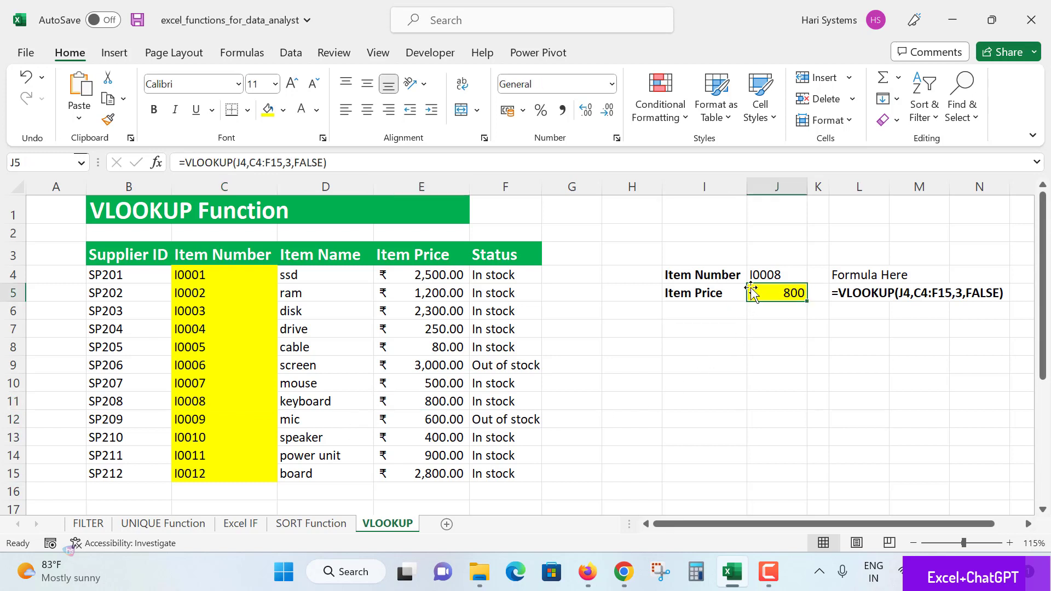
- Try copying item number I0003 from C6 into the lookup cell J4
{"action": "left_click", "coordinate": [206, 310]}
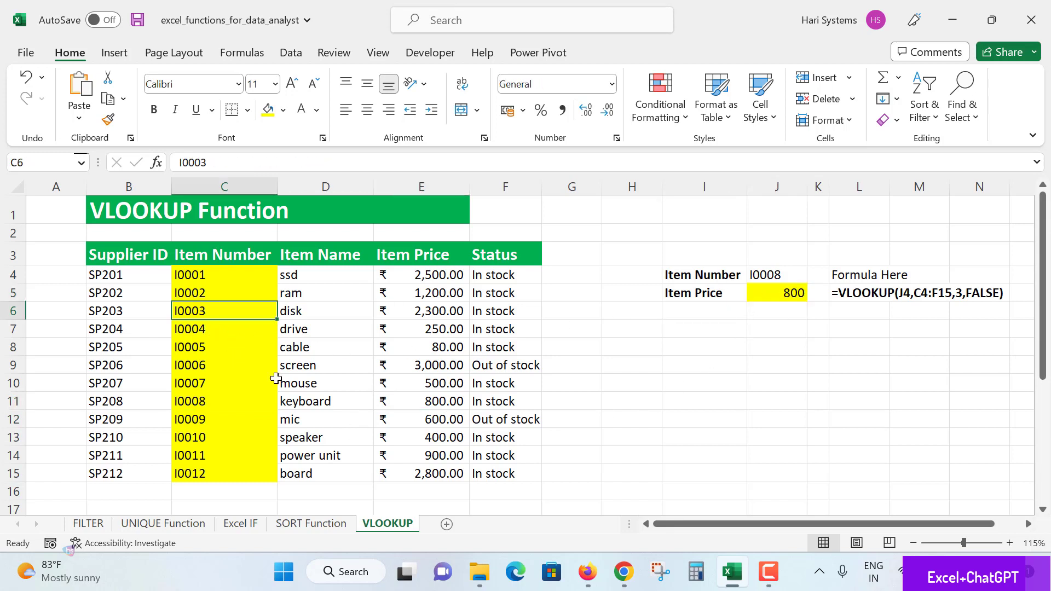
{"action": "key", "text": "ctrl+c"}
{"action": "left_click", "coordinate": [772, 282]}
{"action": "key", "text": "ctrl+v"}
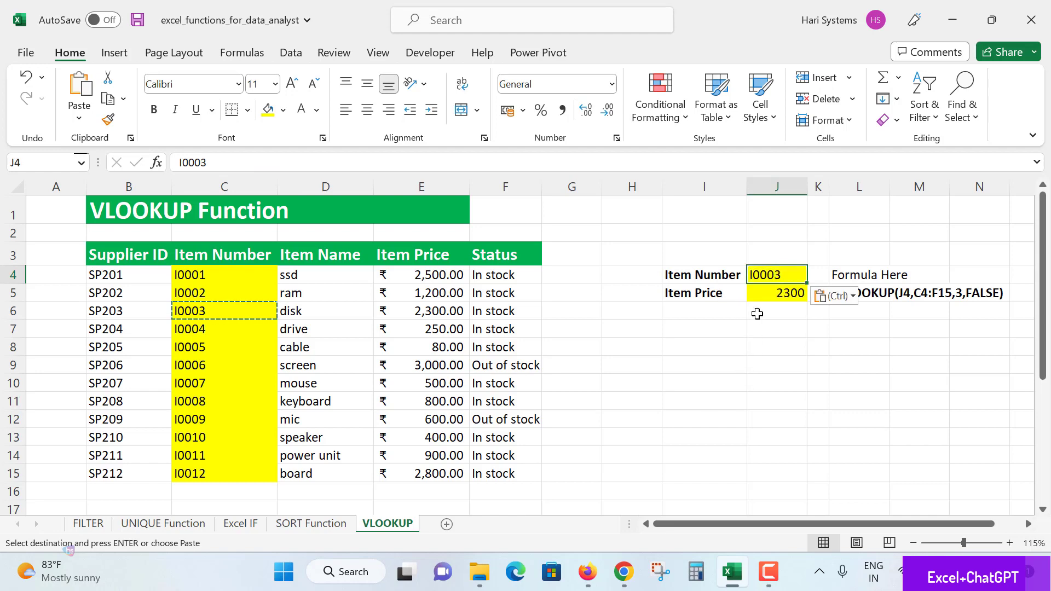
{"action": "key", "text": "ctrl+z"}
- Set the lookup Item Number in J4 to I0002 and check the Item Price formula in J5
{"action": "double_click", "coordinate": [790, 274]}
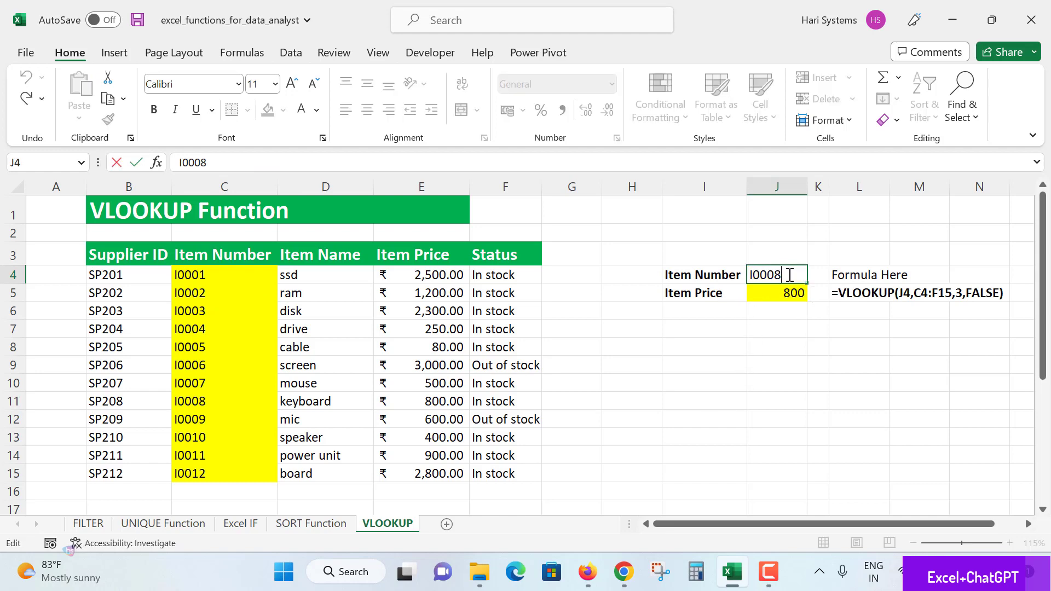
{"action": "key", "text": "BackSpace"}
{"action": "type", "text": "2"}
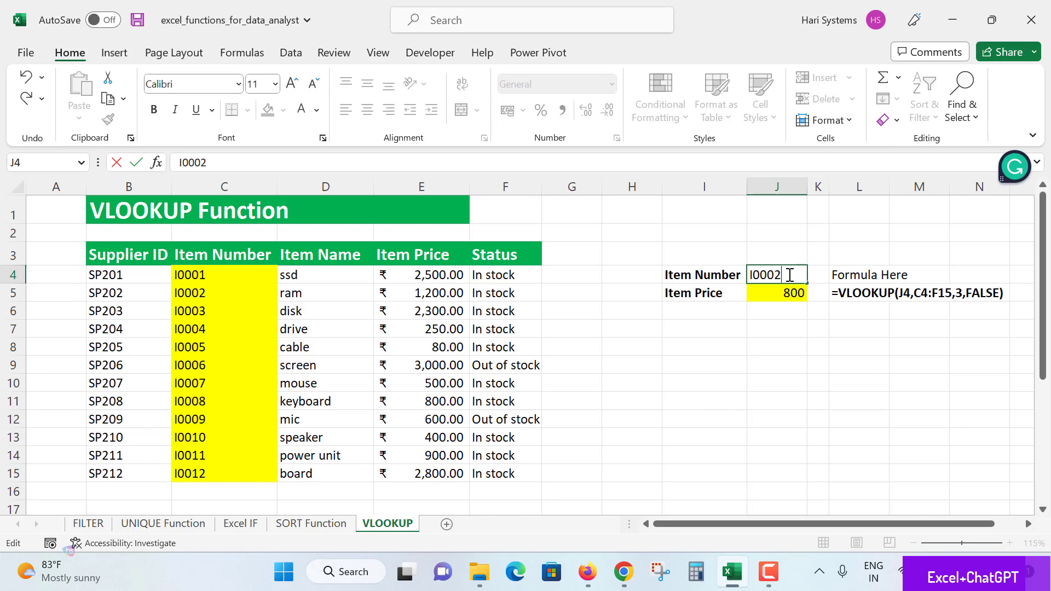
{"action": "key", "text": "Return"}
{"action": "left_click", "coordinate": [739, 370]}
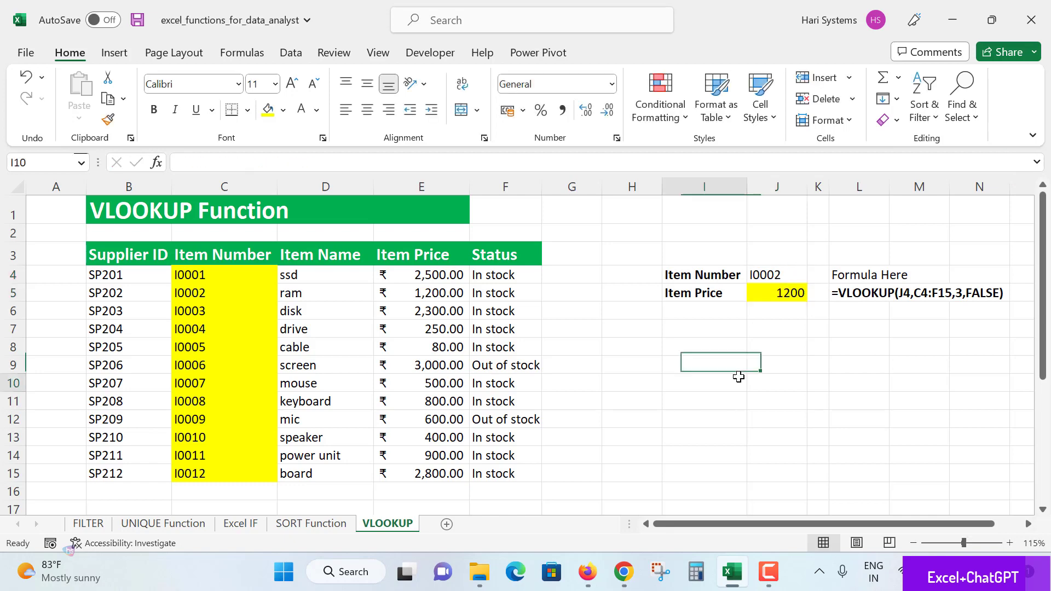
{"action": "left_click", "coordinate": [738, 378]}
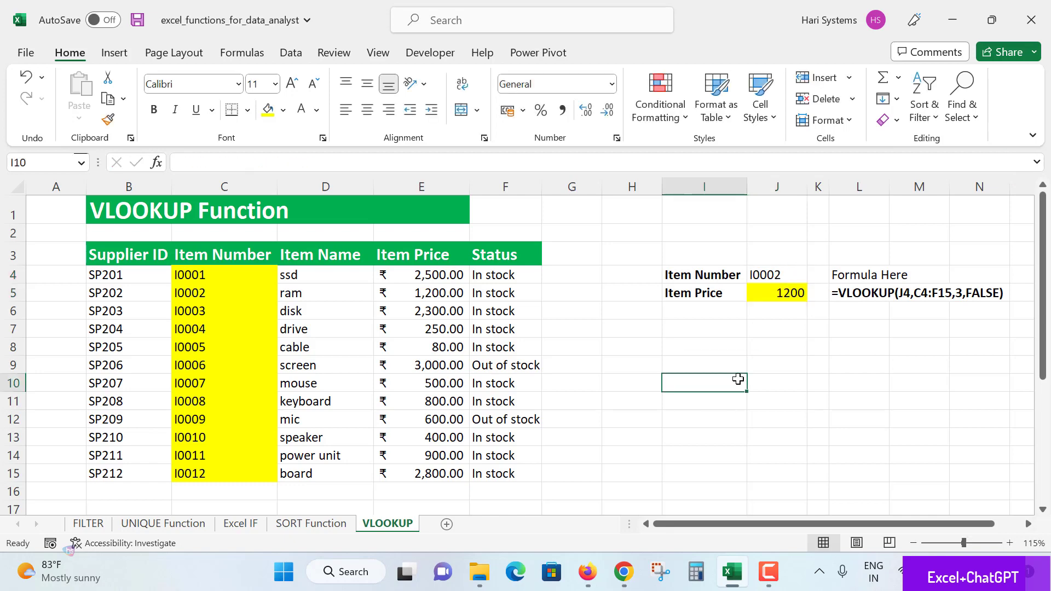
{"action": "left_click", "coordinate": [779, 293]}
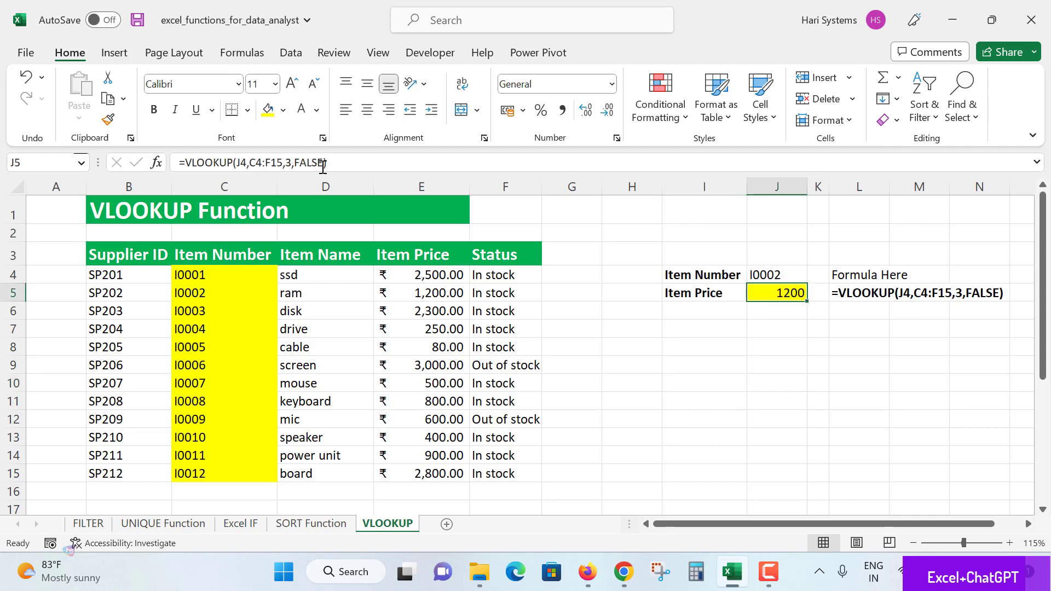